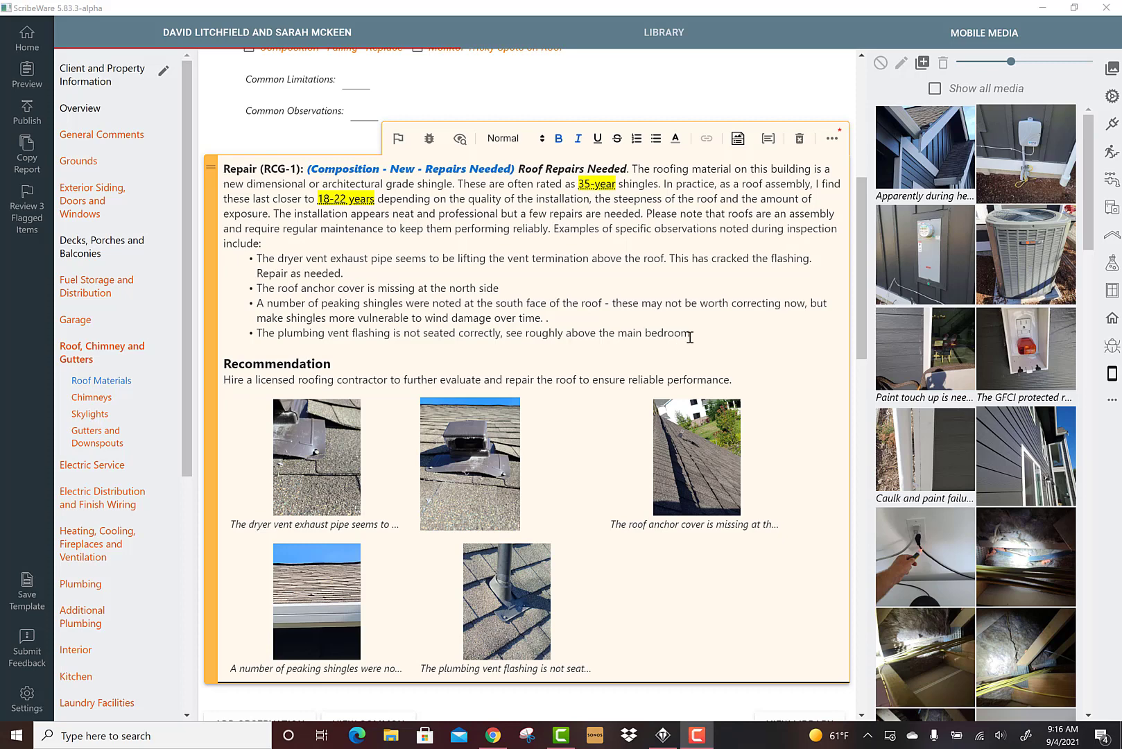
Delete the bulleted observation list from the roof repair comment
left_click_drag(700, 335, 257, 258)
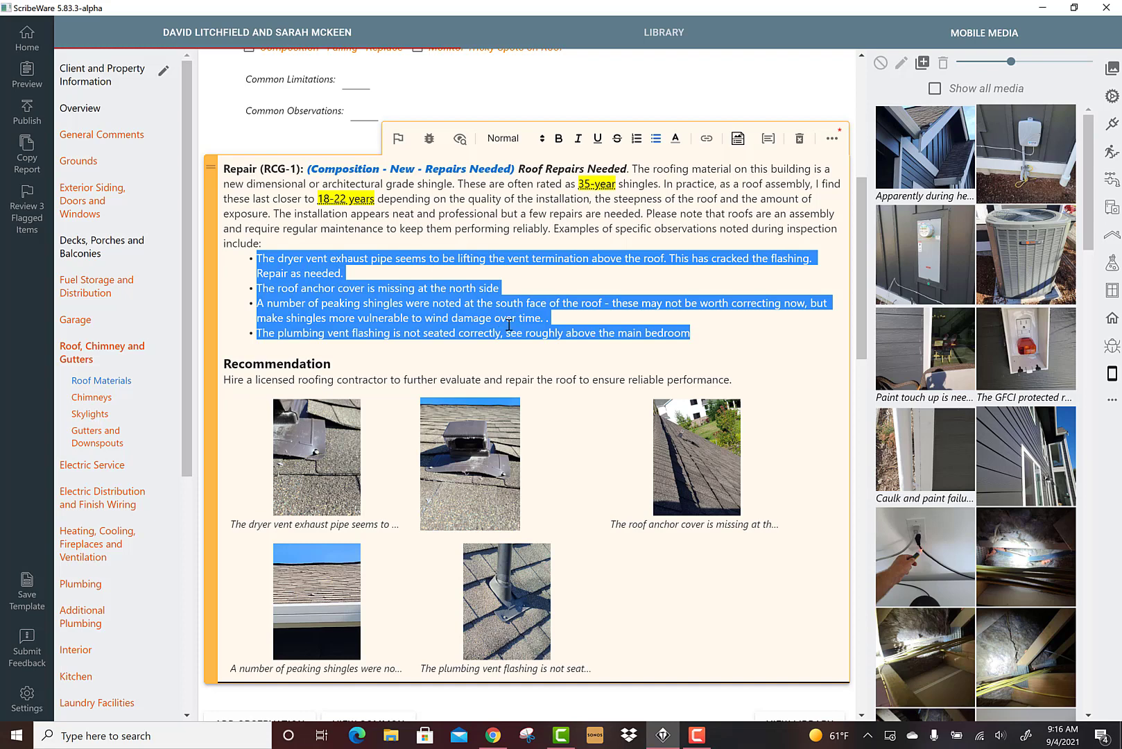
left_click(508, 215)
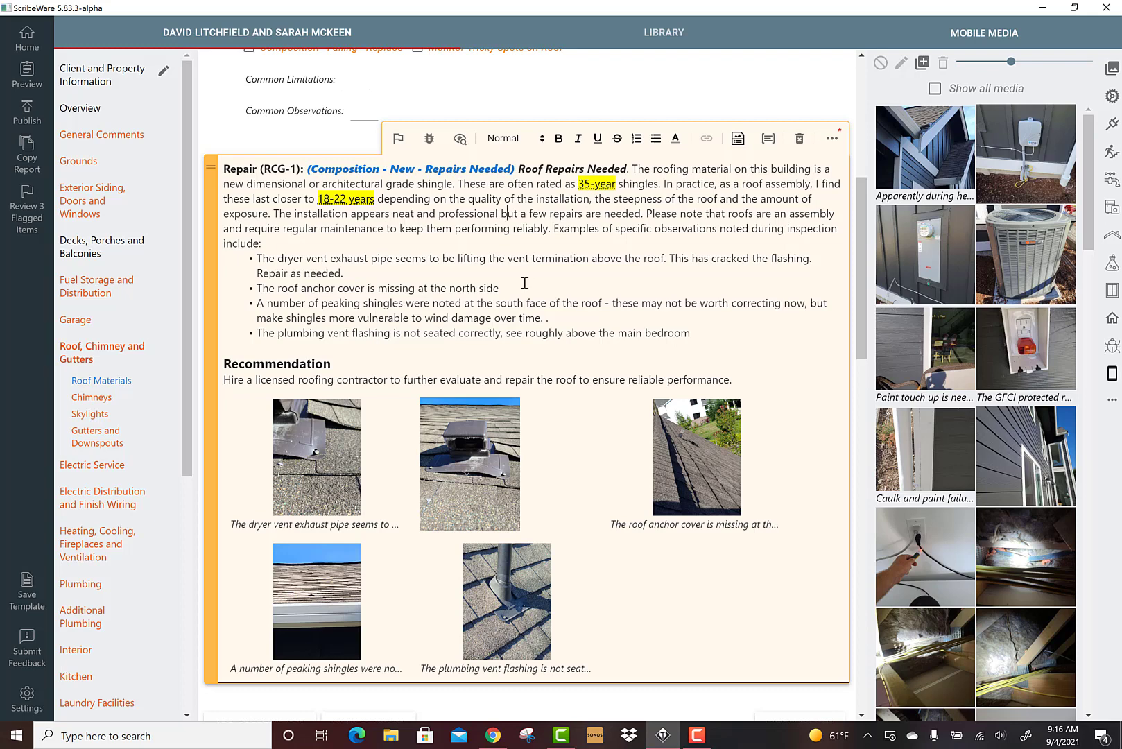
scroll(556, 298, "down", 1)
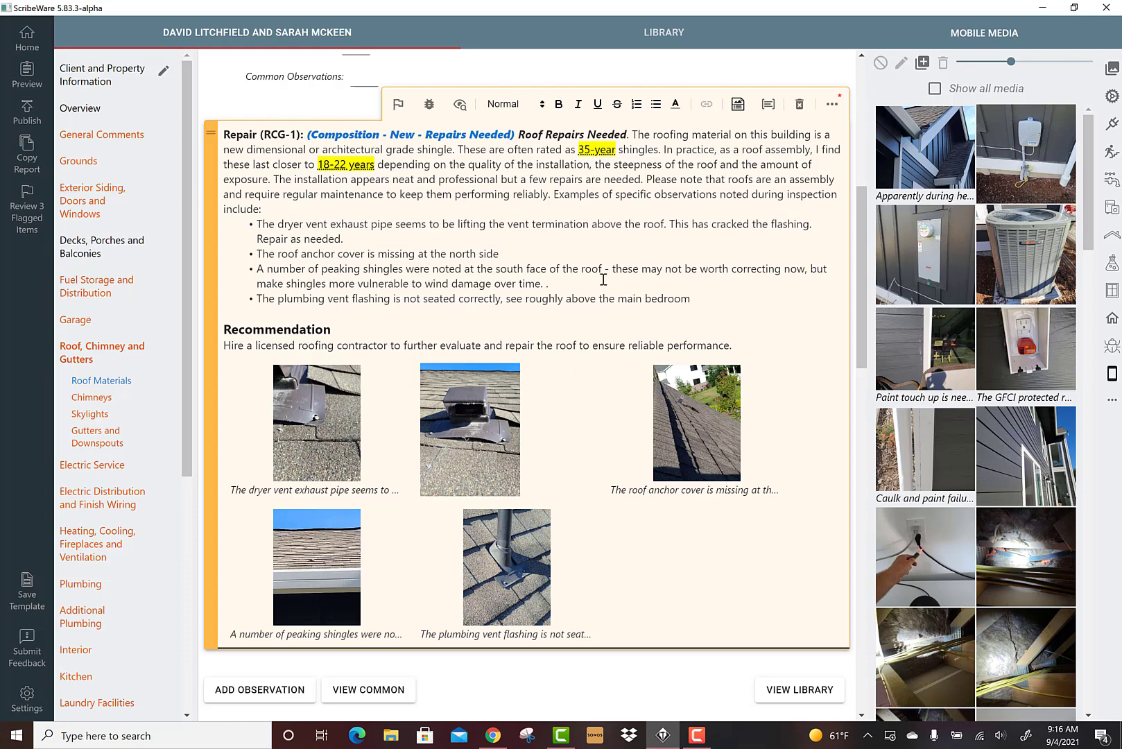
scroll(603, 279, "up", 3)
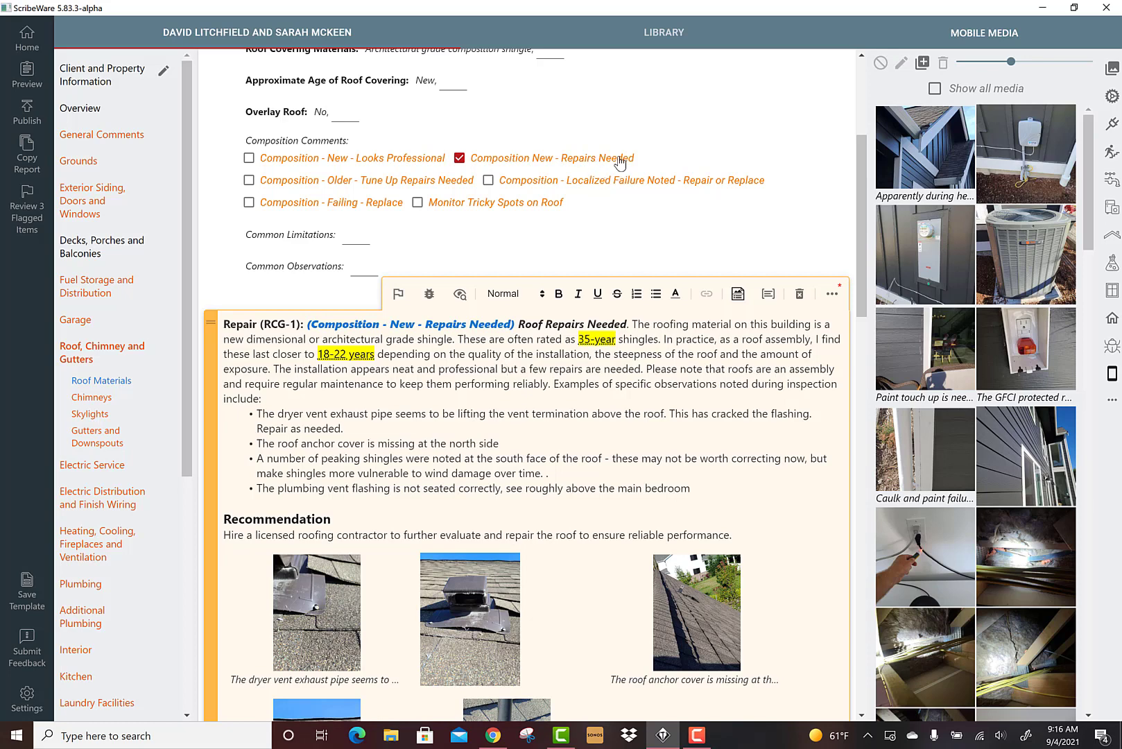
scroll(565, 375, "down", 2)
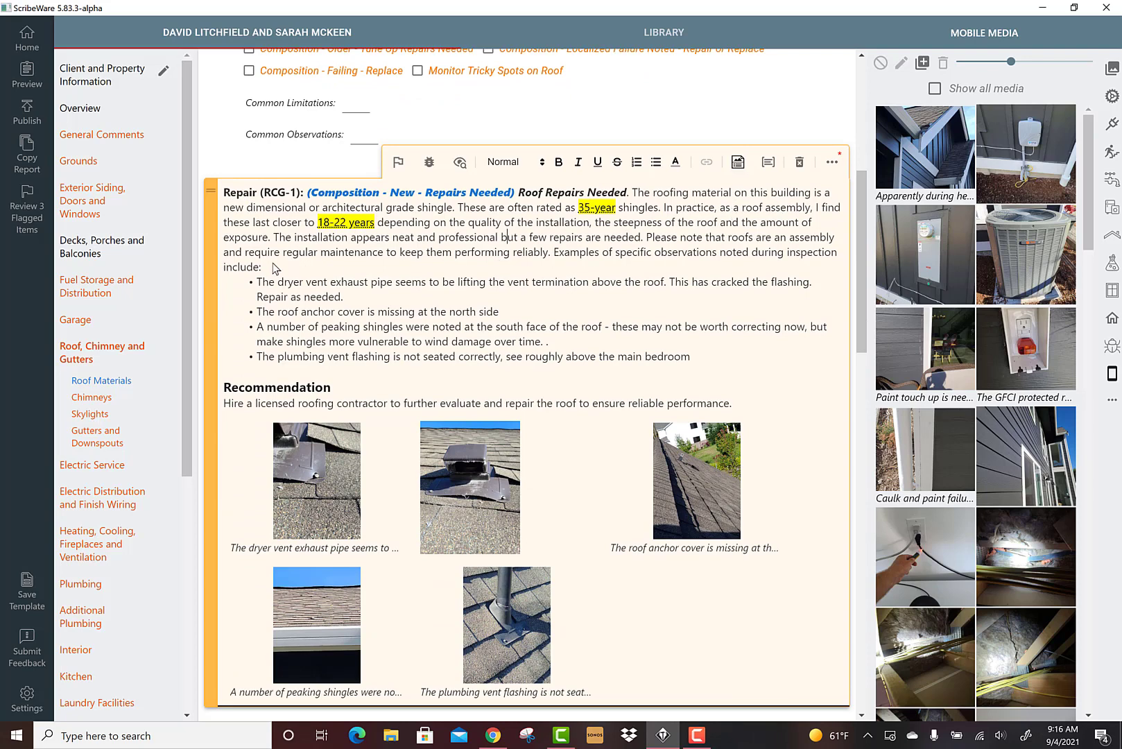
left_click_drag(697, 361, 256, 282)
key("BackSpace")
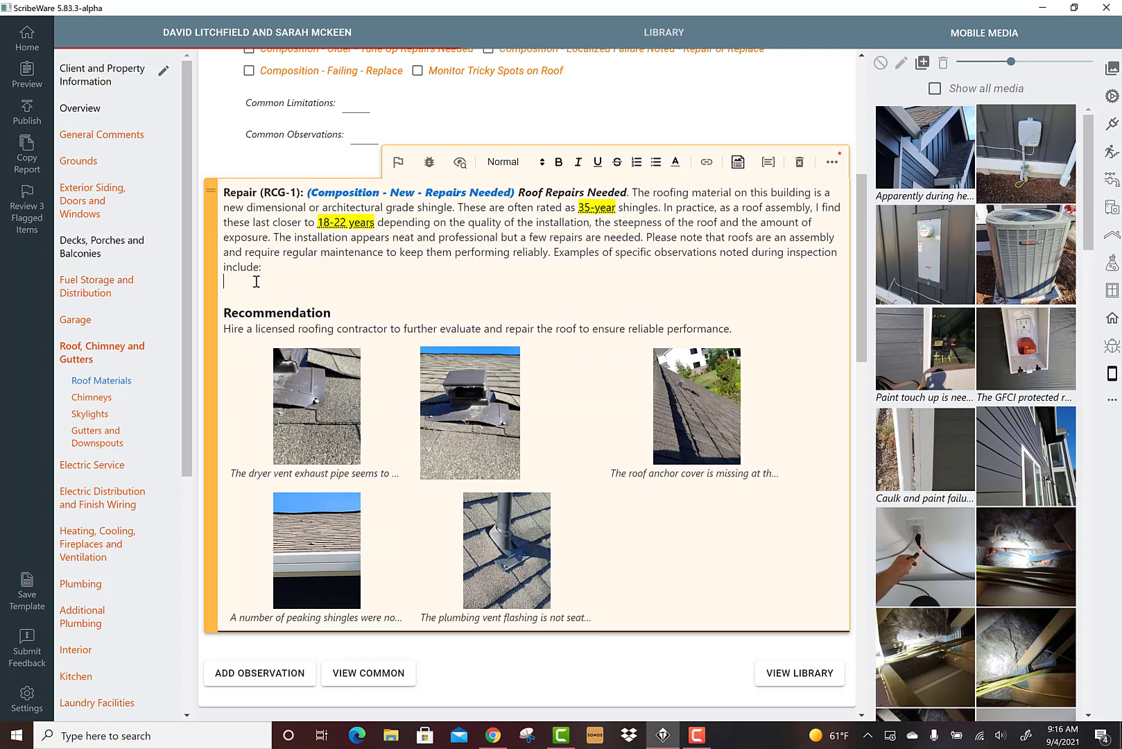
key("BackSpace")
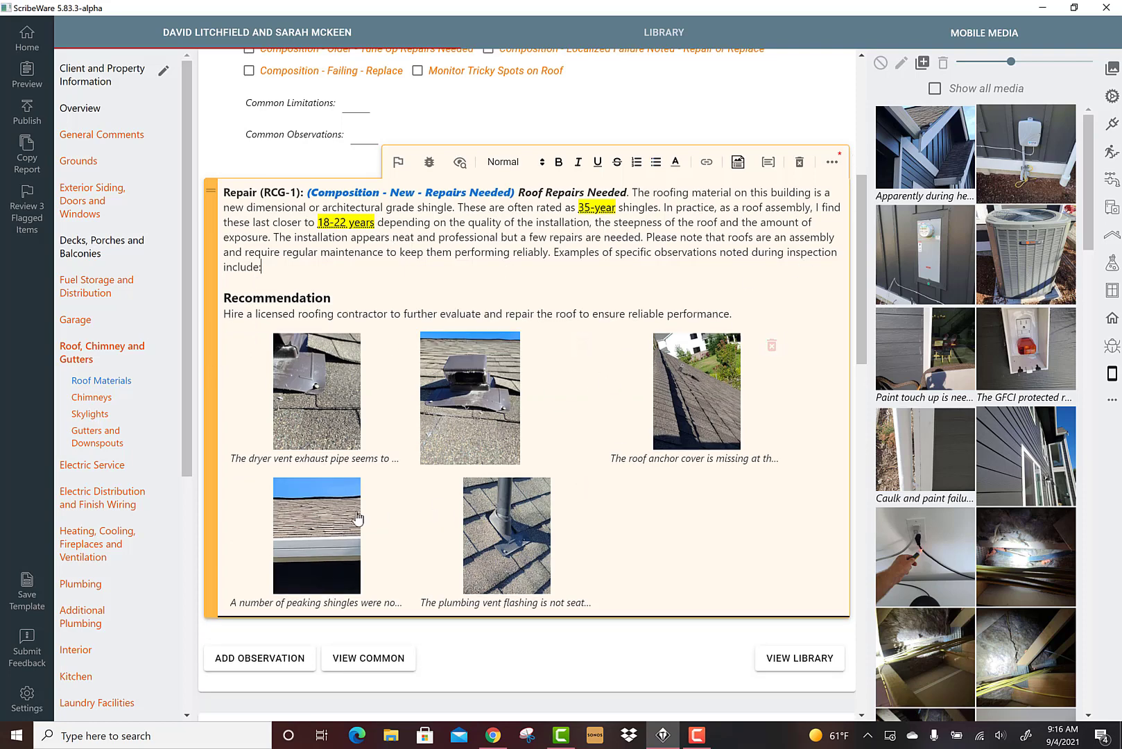
Rebuild the observation bullet list from the photo captions and delete it again, twice over
left_click(739, 165)
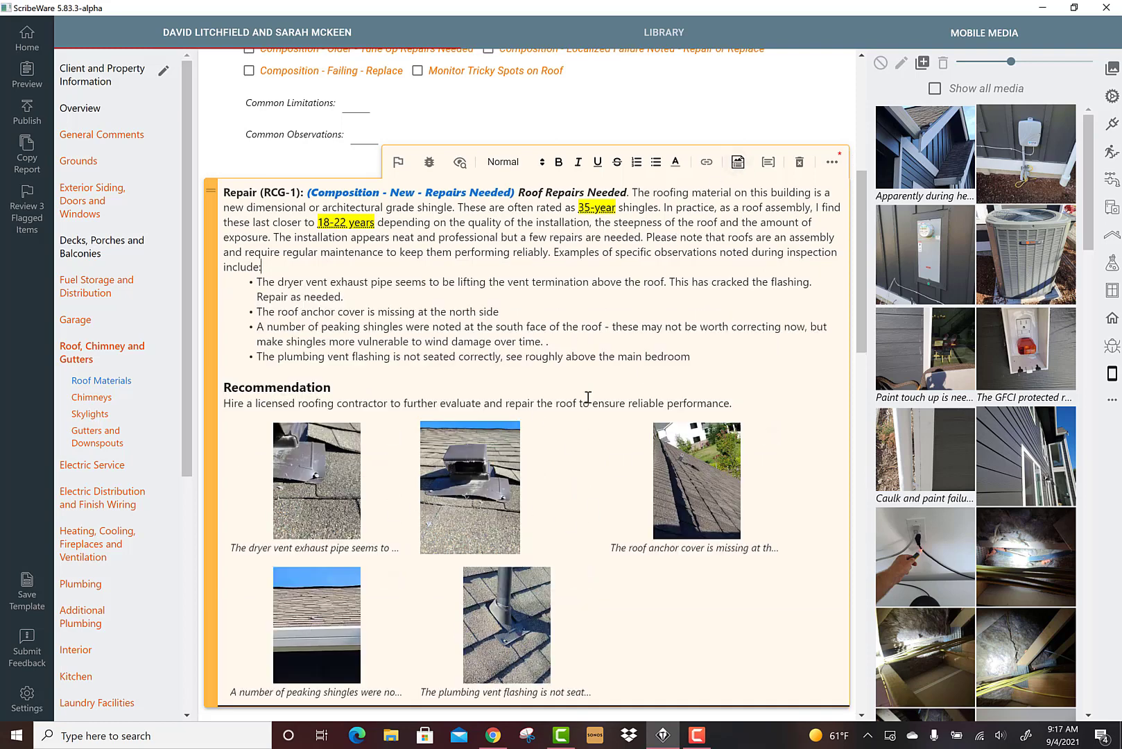
left_click_drag(686, 359, 250, 276)
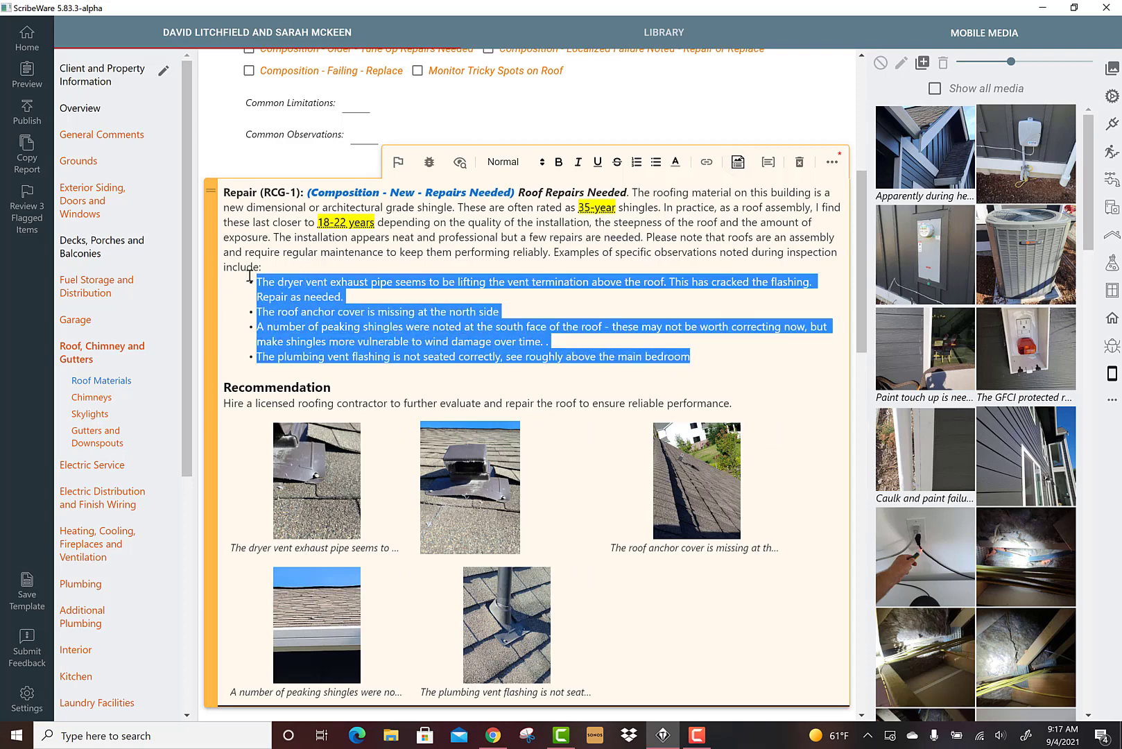
key("BackSpace")
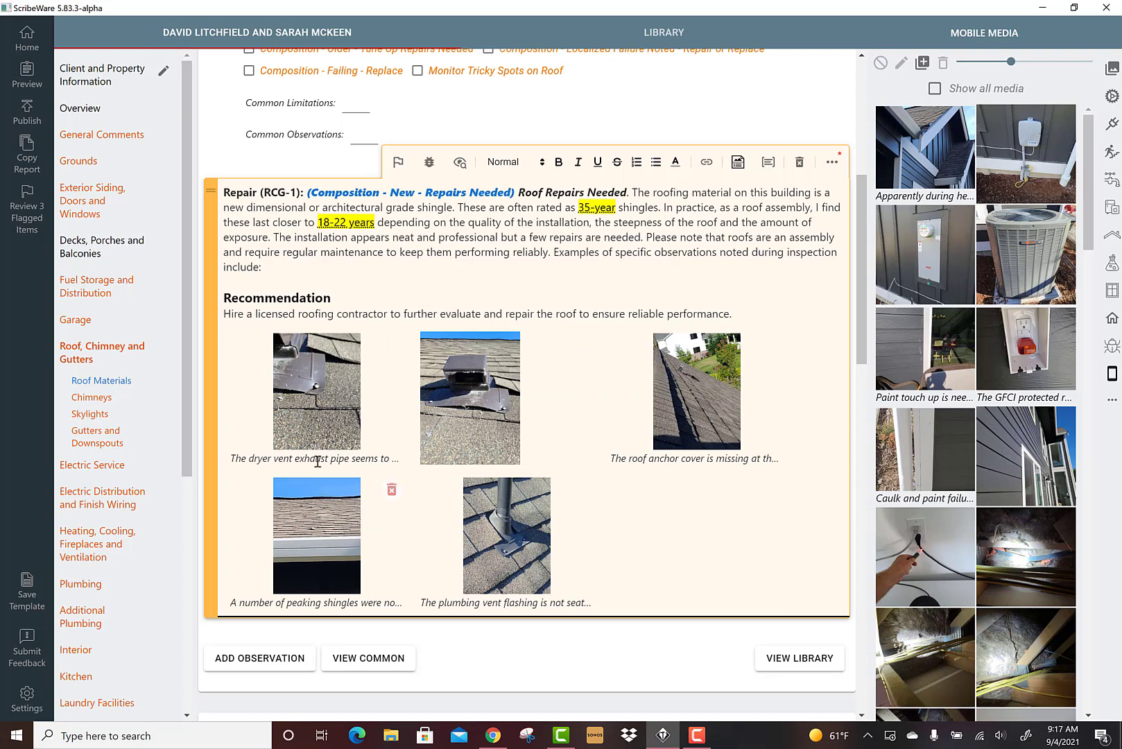
mouse_move(346, 444)
left_click(737, 162)
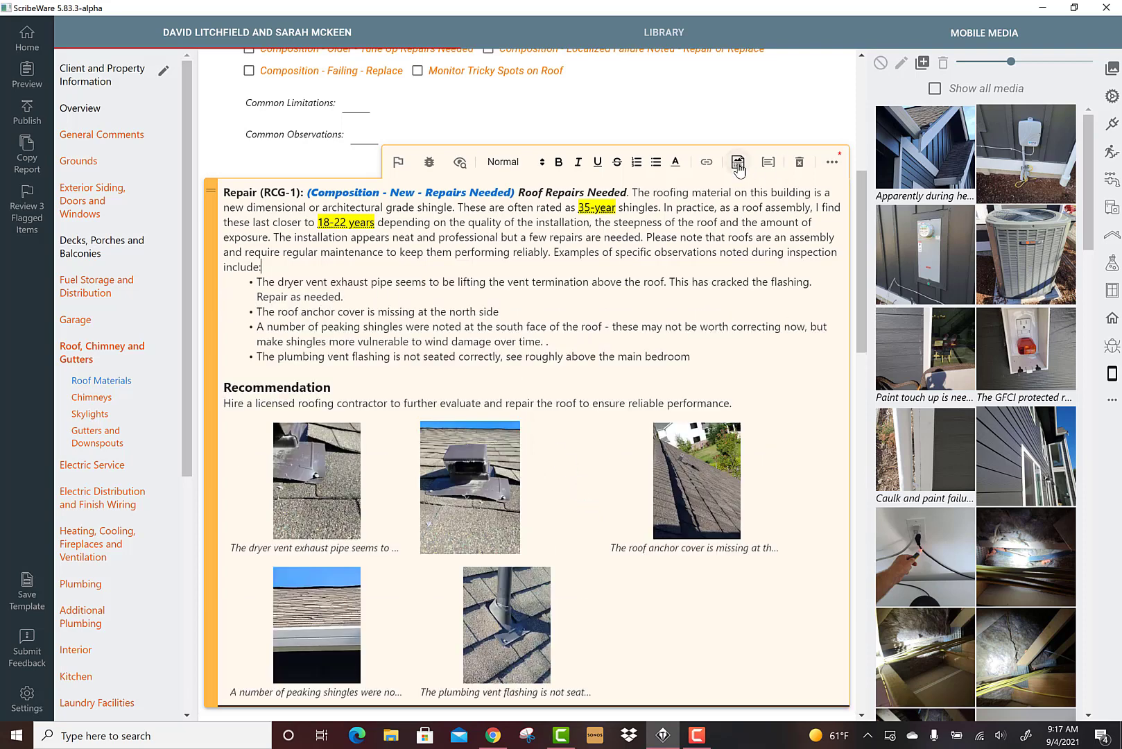
left_click_drag(690, 356, 251, 282)
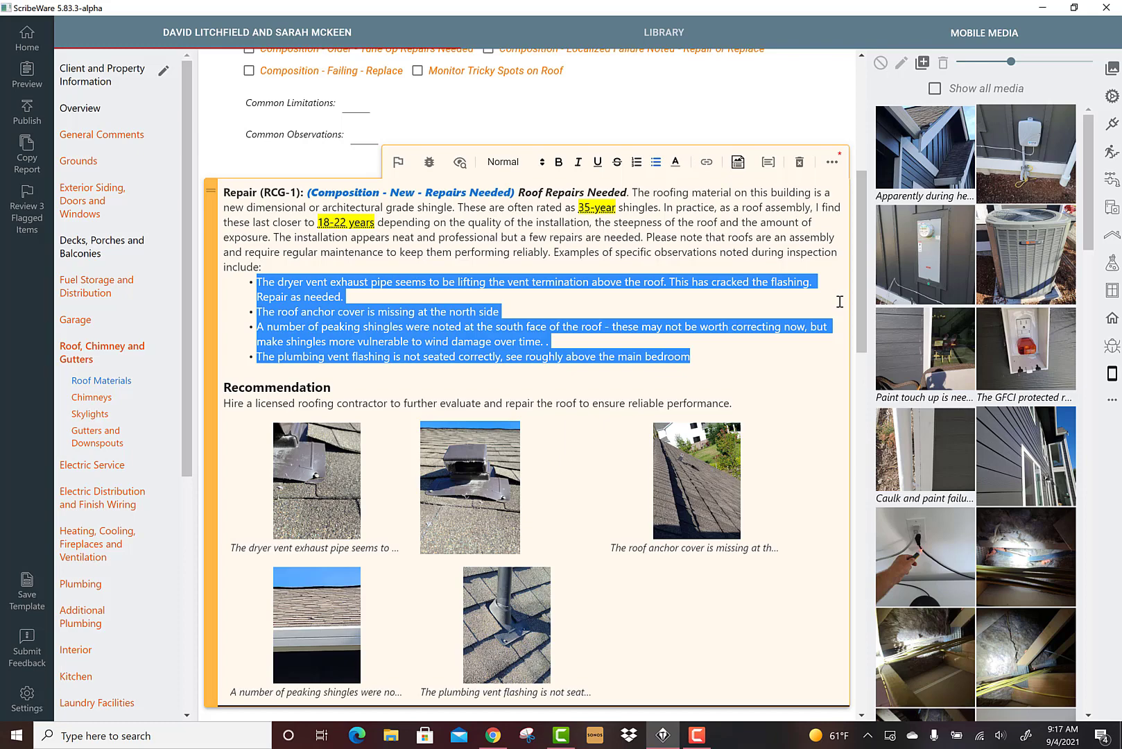
key("BackSpace")
key("BackSpace")
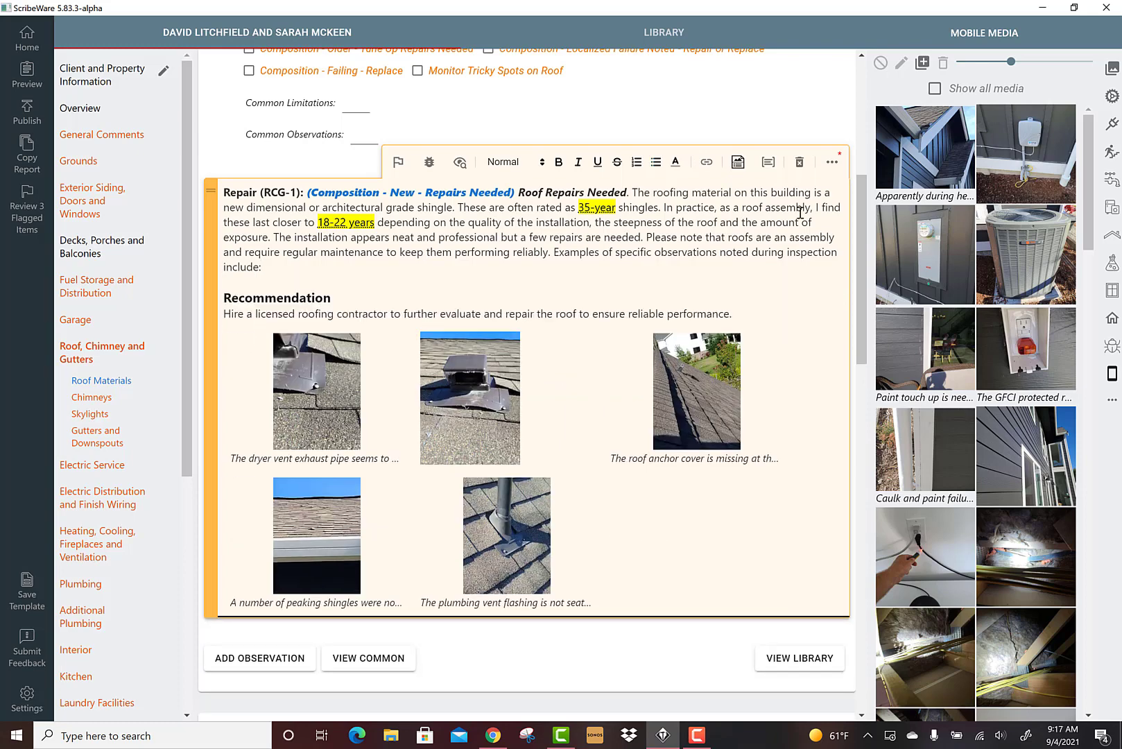
Add the diverter flashing photo from mobile media to the comment and rebuild the observation list from the photo captions
left_click_drag(925, 149, 734, 478)
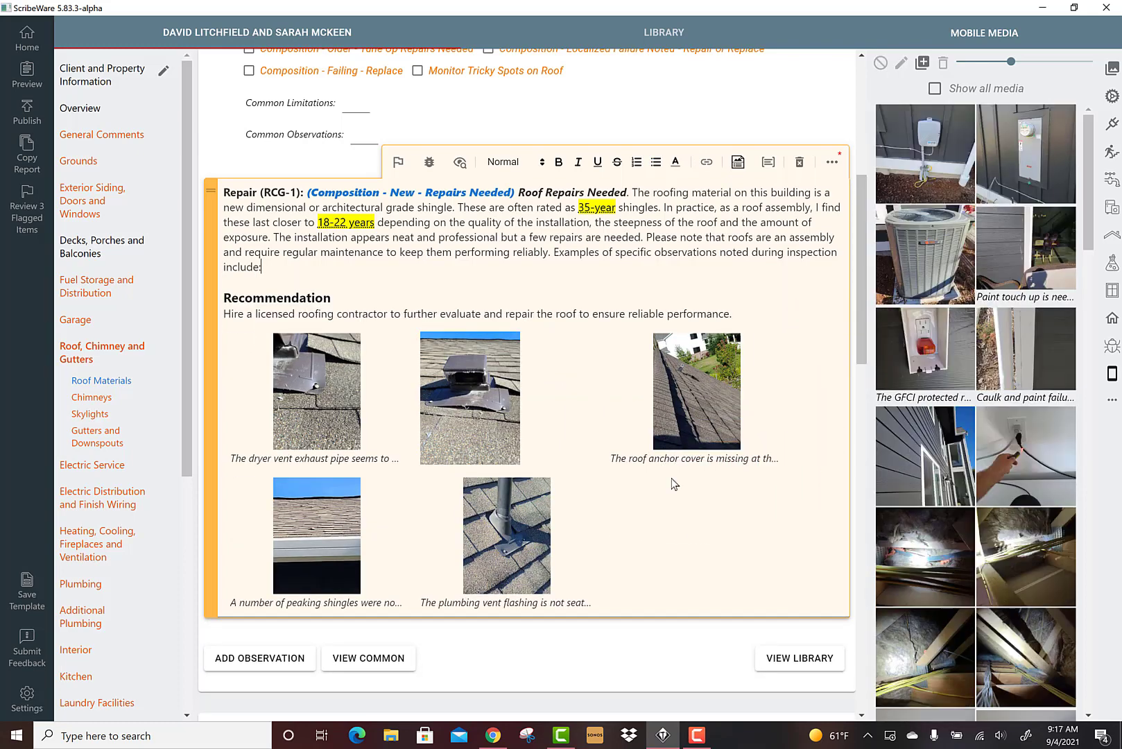
left_click_drag(703, 556, 291, 387)
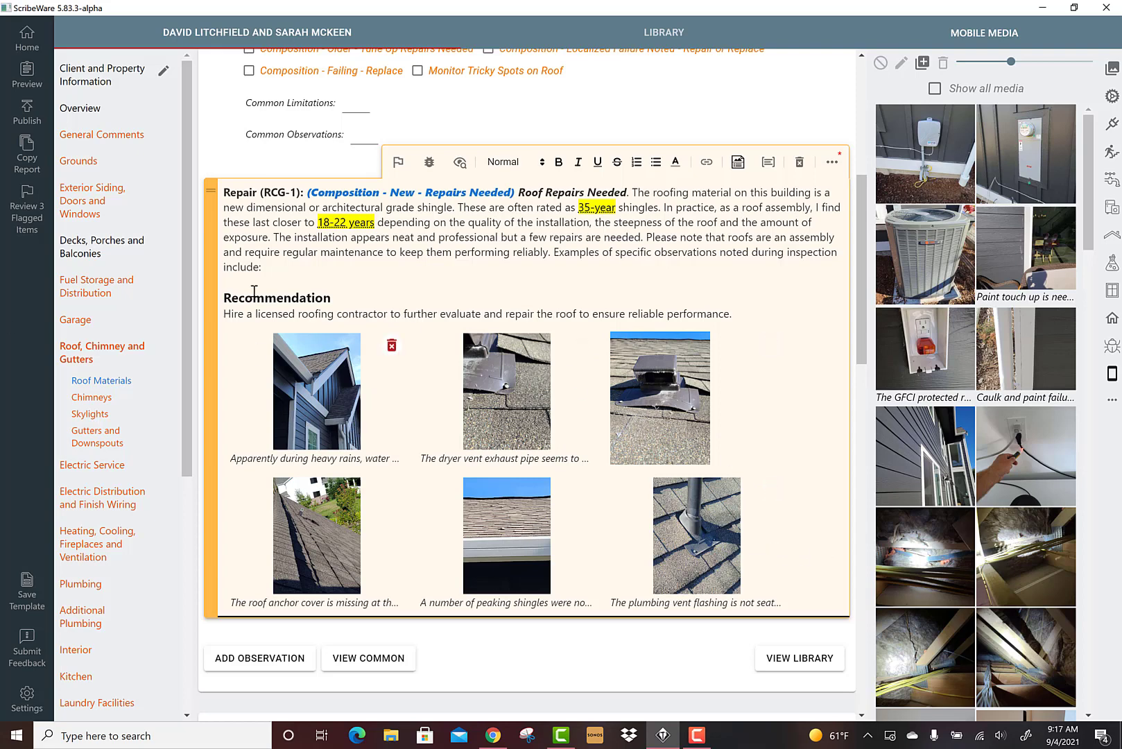
left_click(270, 271)
left_click(737, 163)
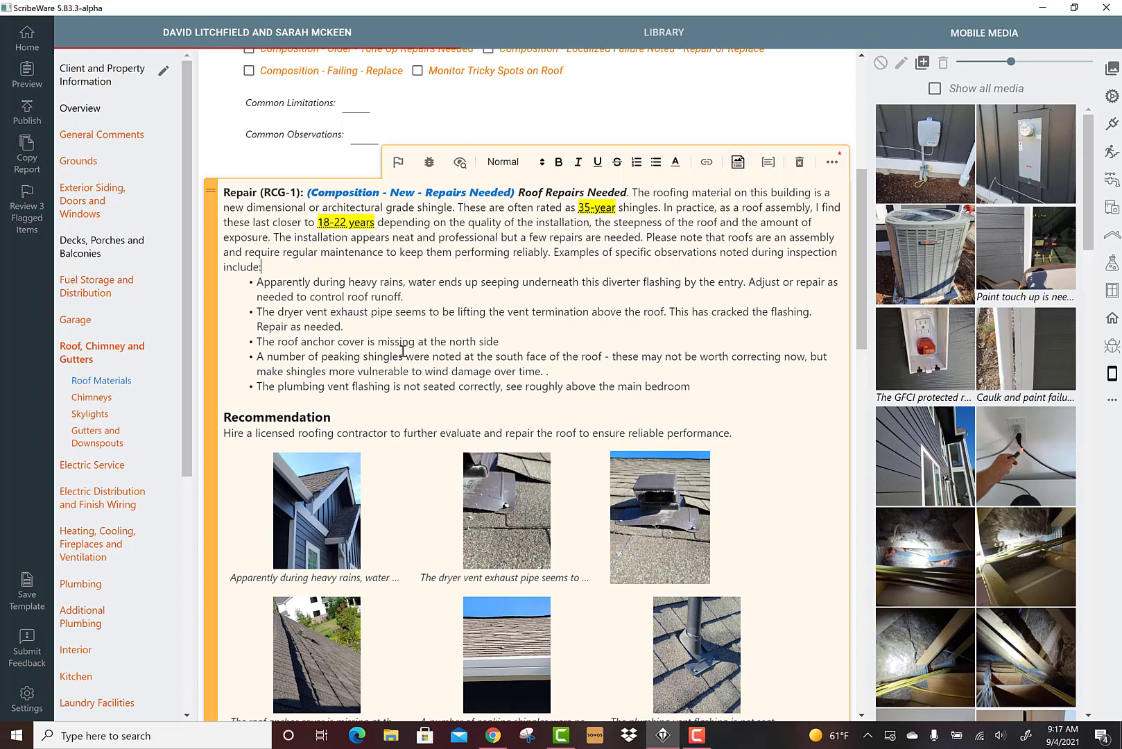
Format the diverter flashing observation bullet as bold, italic and red
scroll(461, 297, "down", 1)
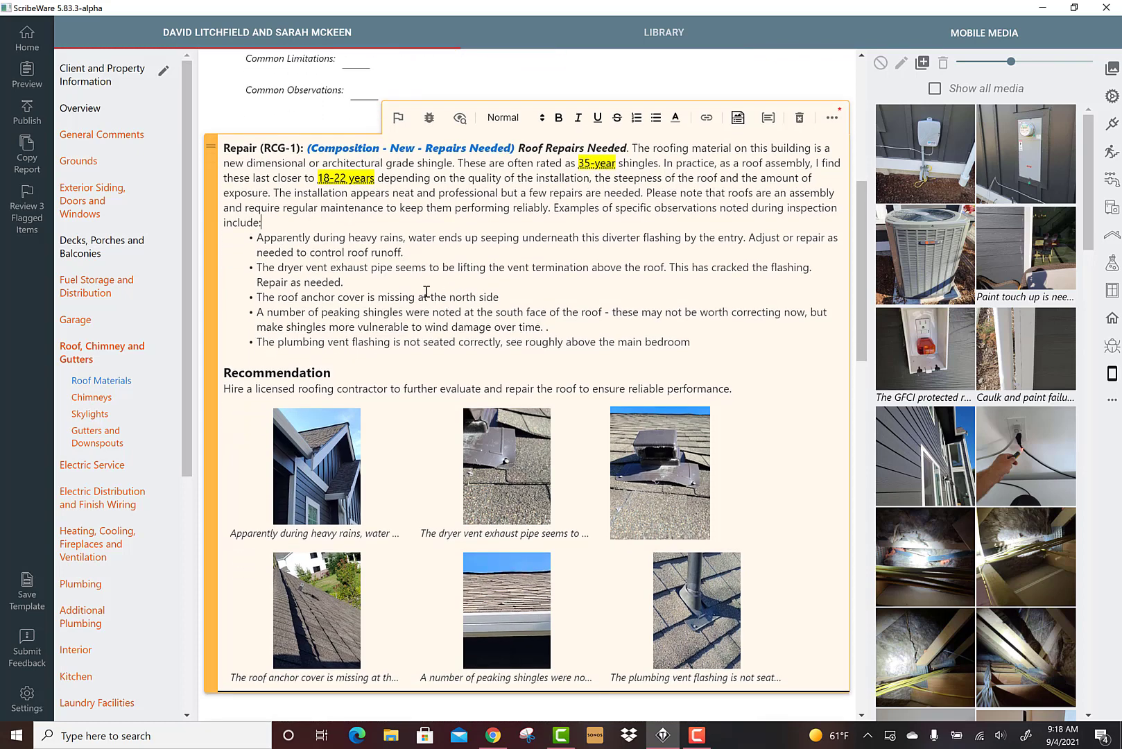
left_click_drag(413, 253, 261, 238)
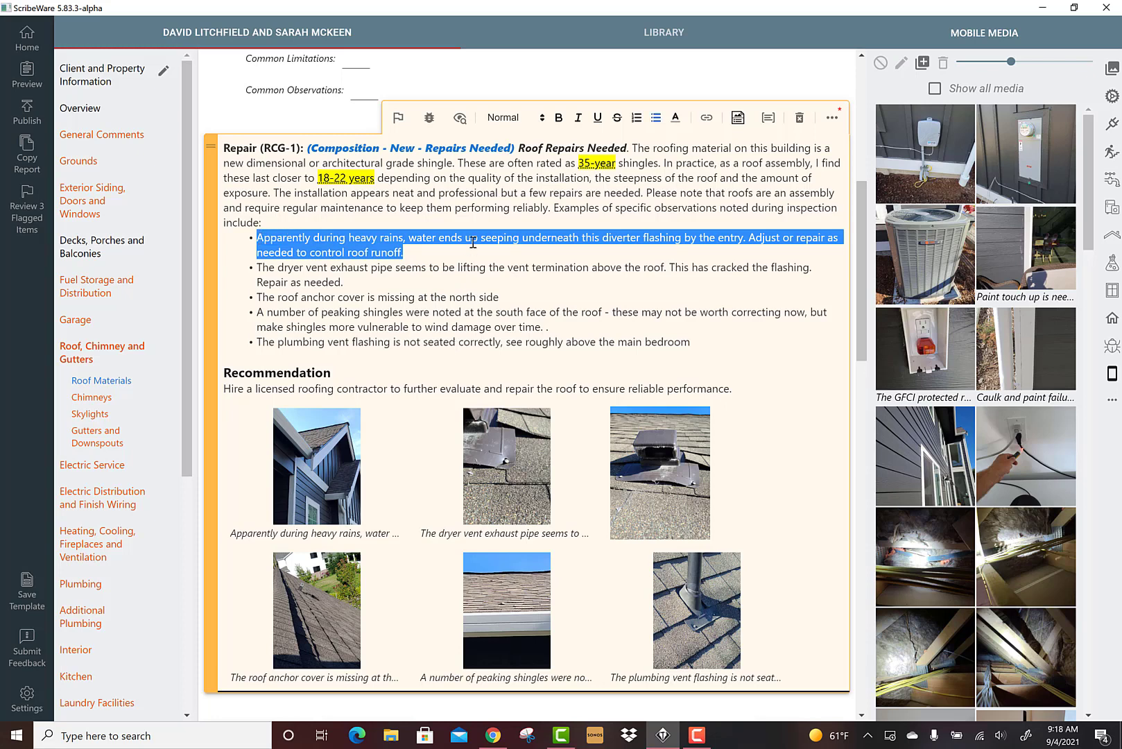
left_click(558, 123)
left_click(577, 119)
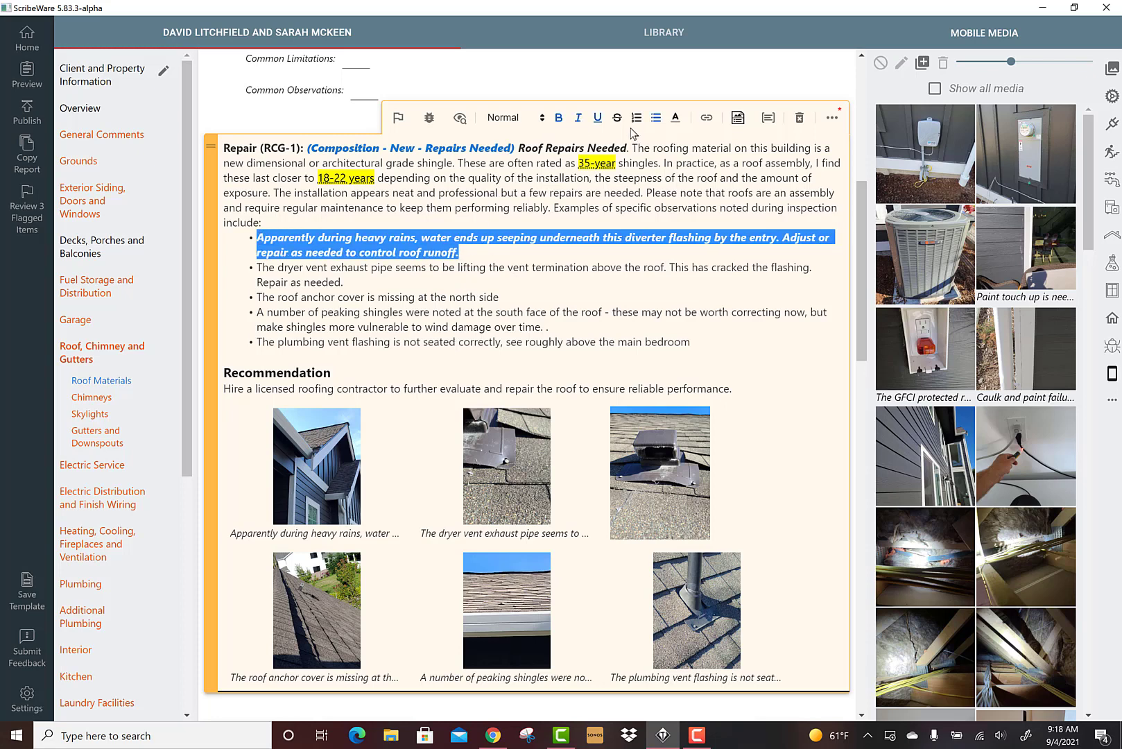
left_click(676, 122)
left_click(678, 135)
left_click(678, 210)
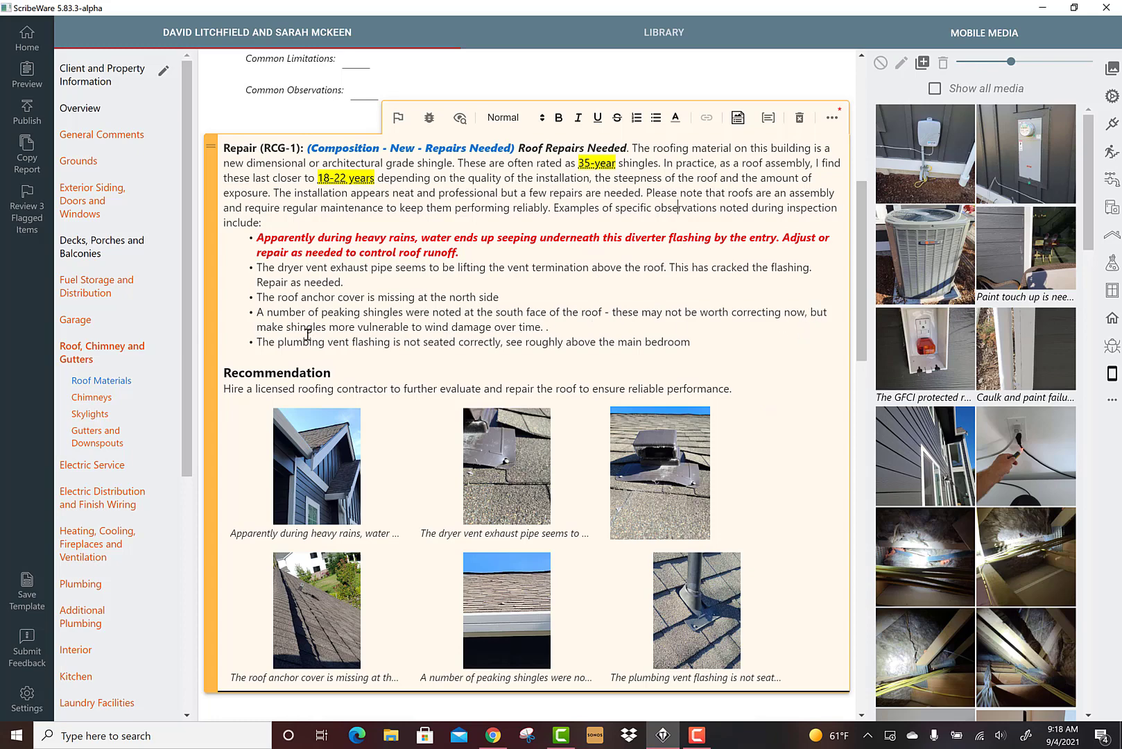
Remove the stray trailing periods from the peaking shingles observation bullet
scroll(521, 353, "down", 2)
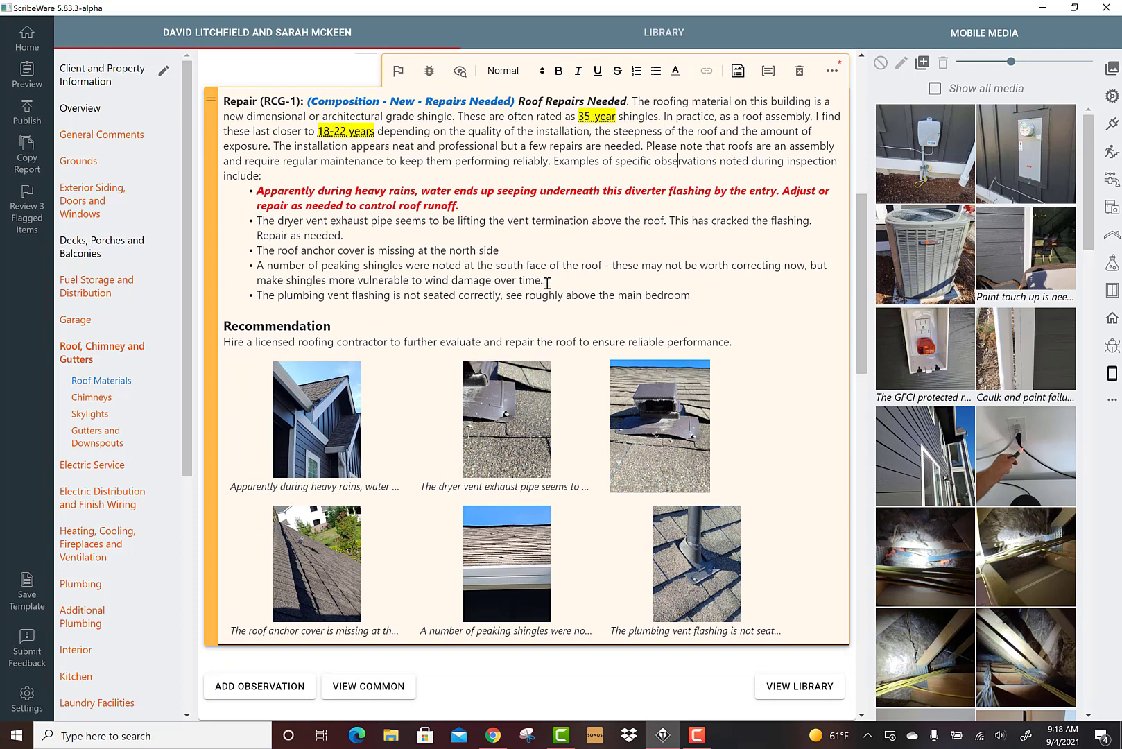
left_click_drag(546, 280, 257, 266)
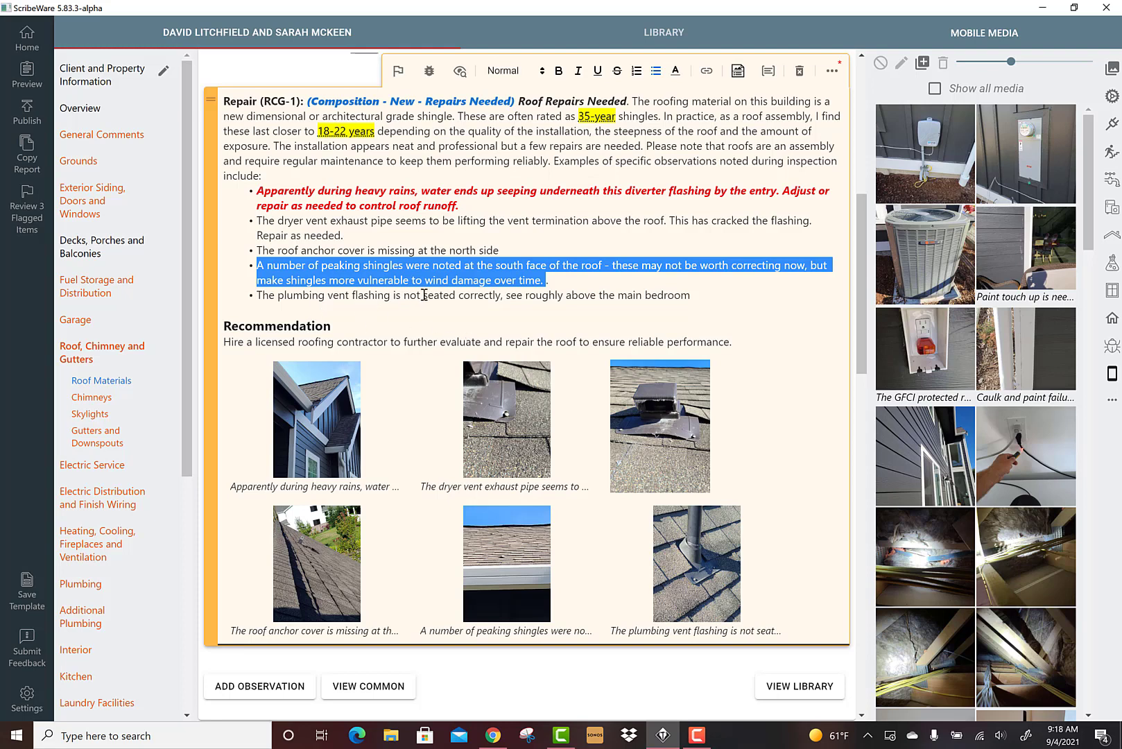
left_click(564, 280)
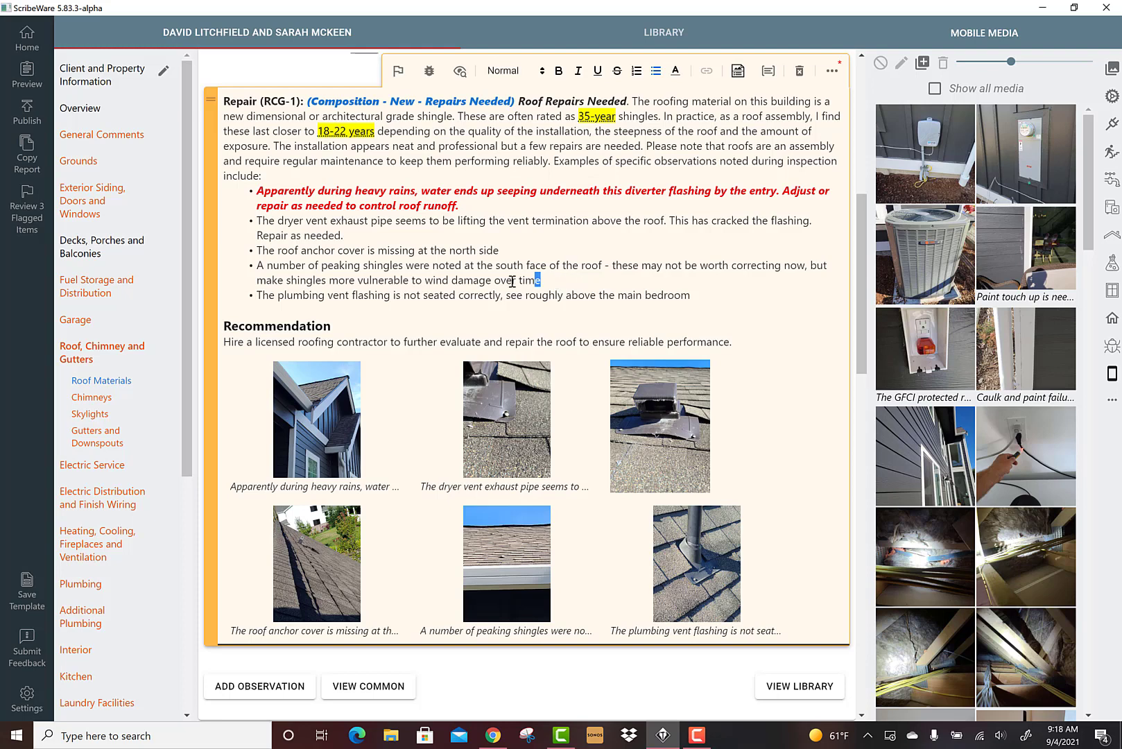
left_click_drag(539, 280, 256, 269)
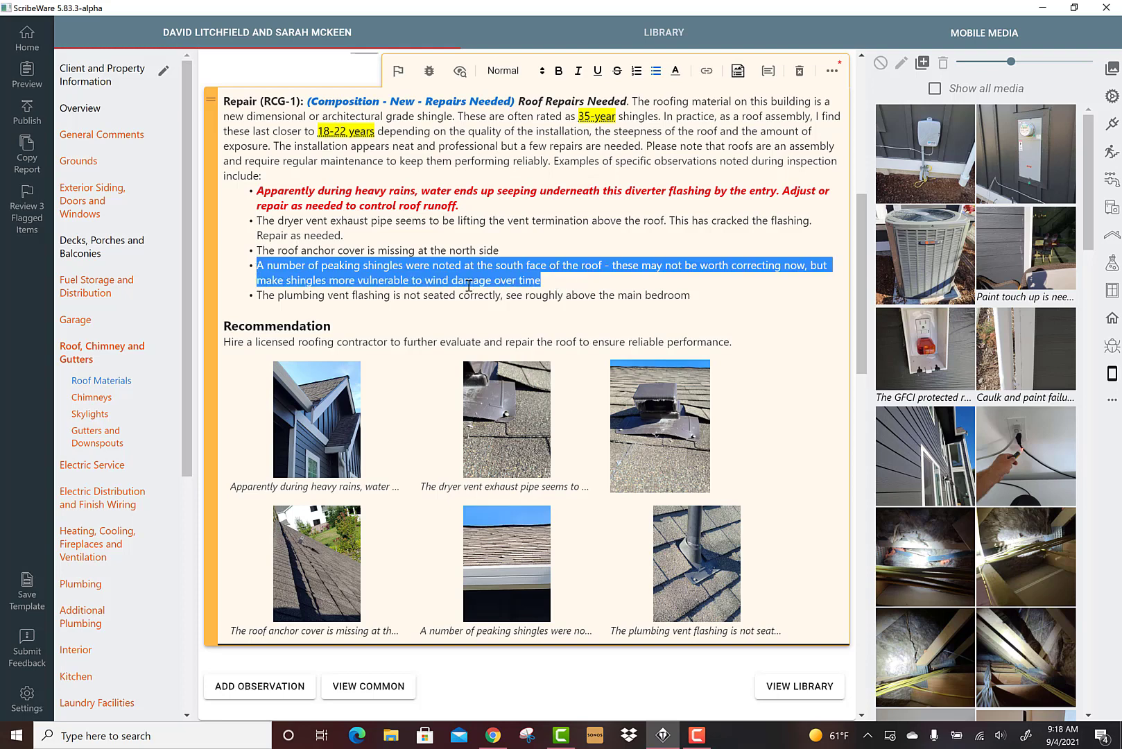
Open the peaking shingles photo's annotation editor to check its caption, and close it without changes
left_click(503, 576)
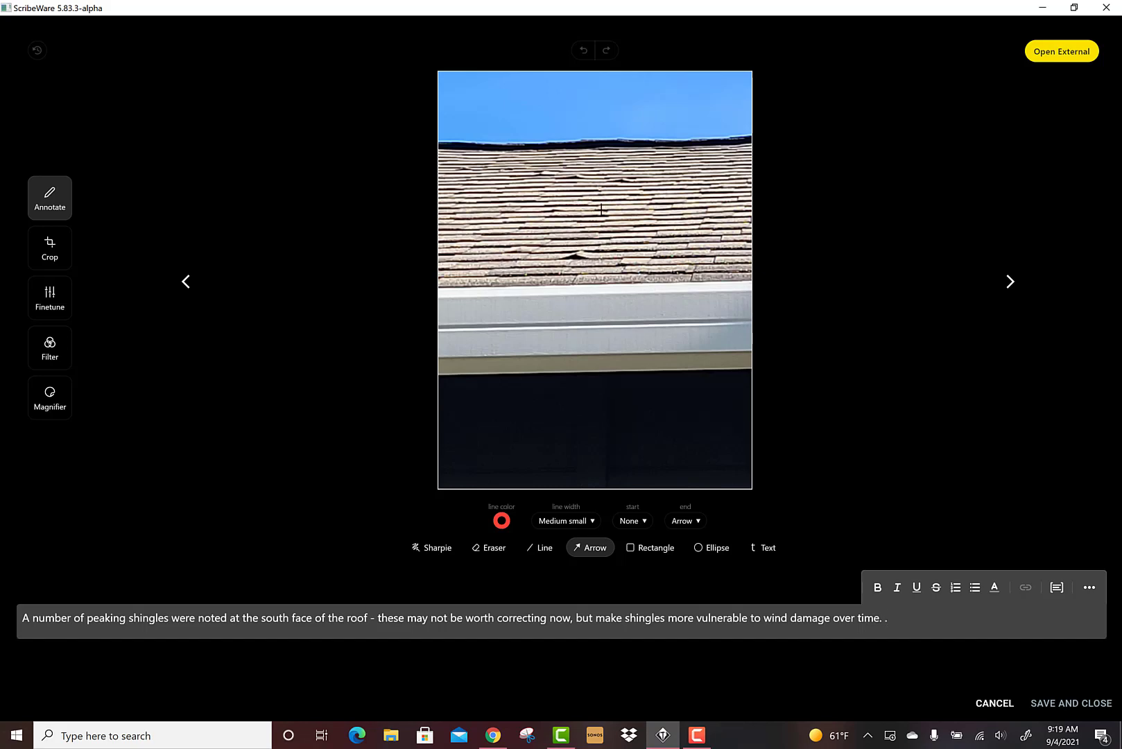
left_click(993, 703)
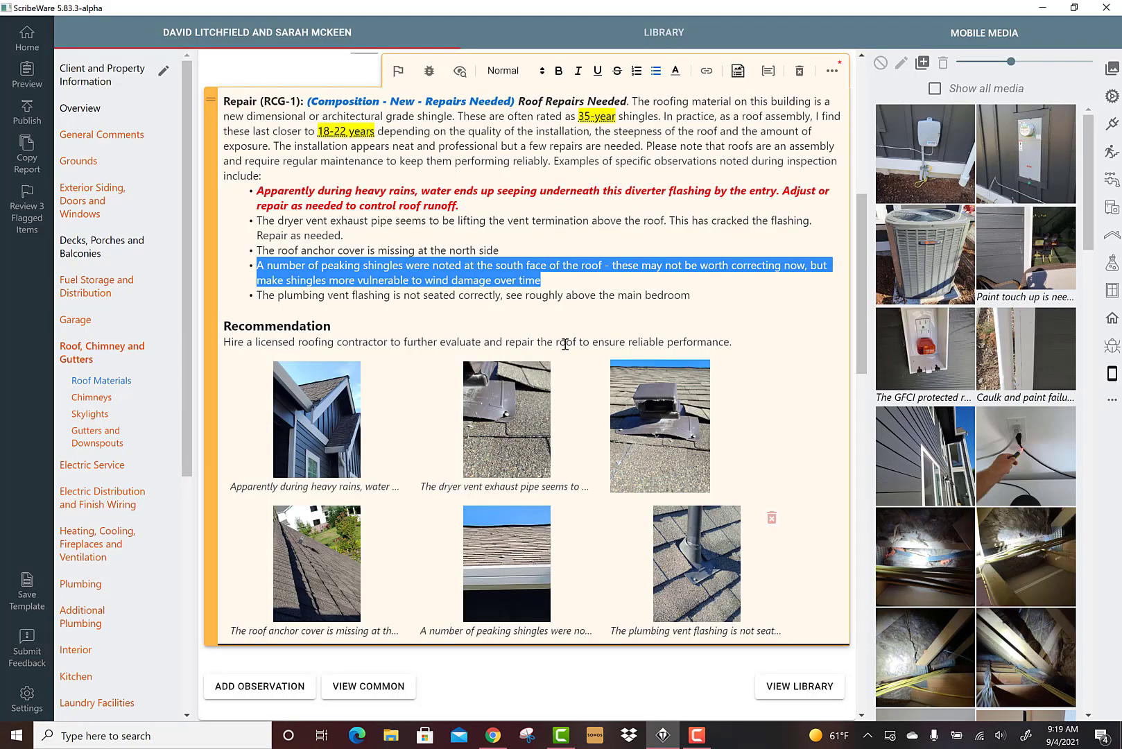
left_click(532, 294)
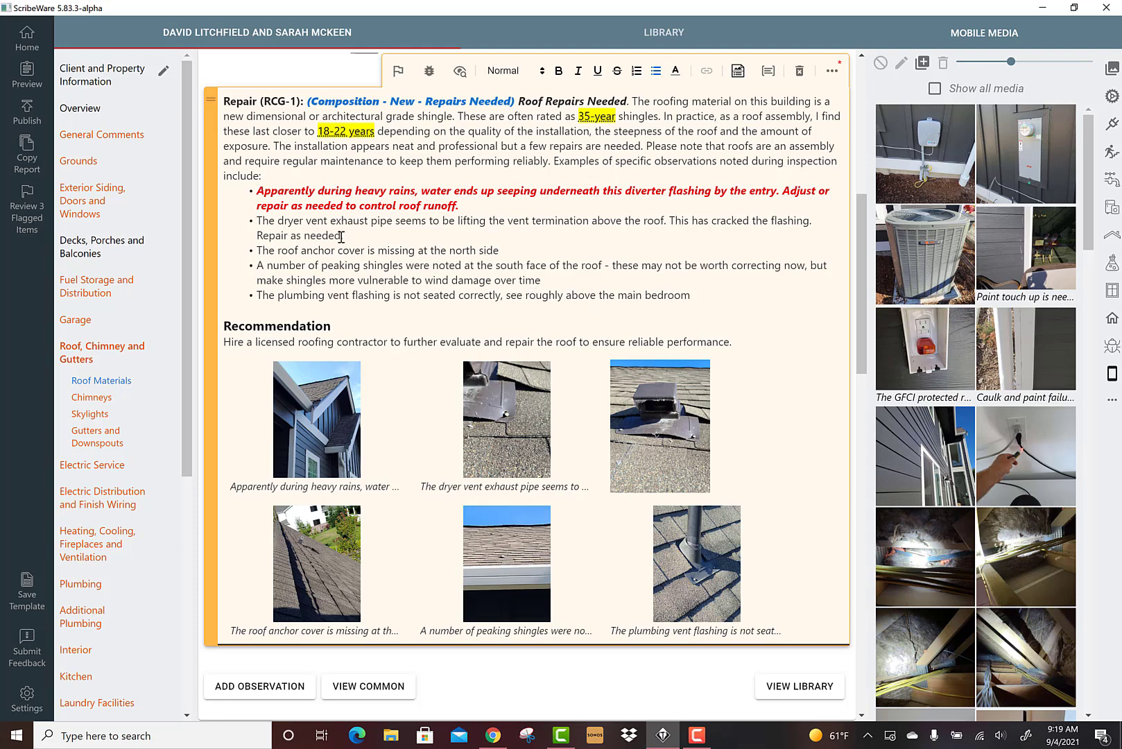
triple_click(452, 206)
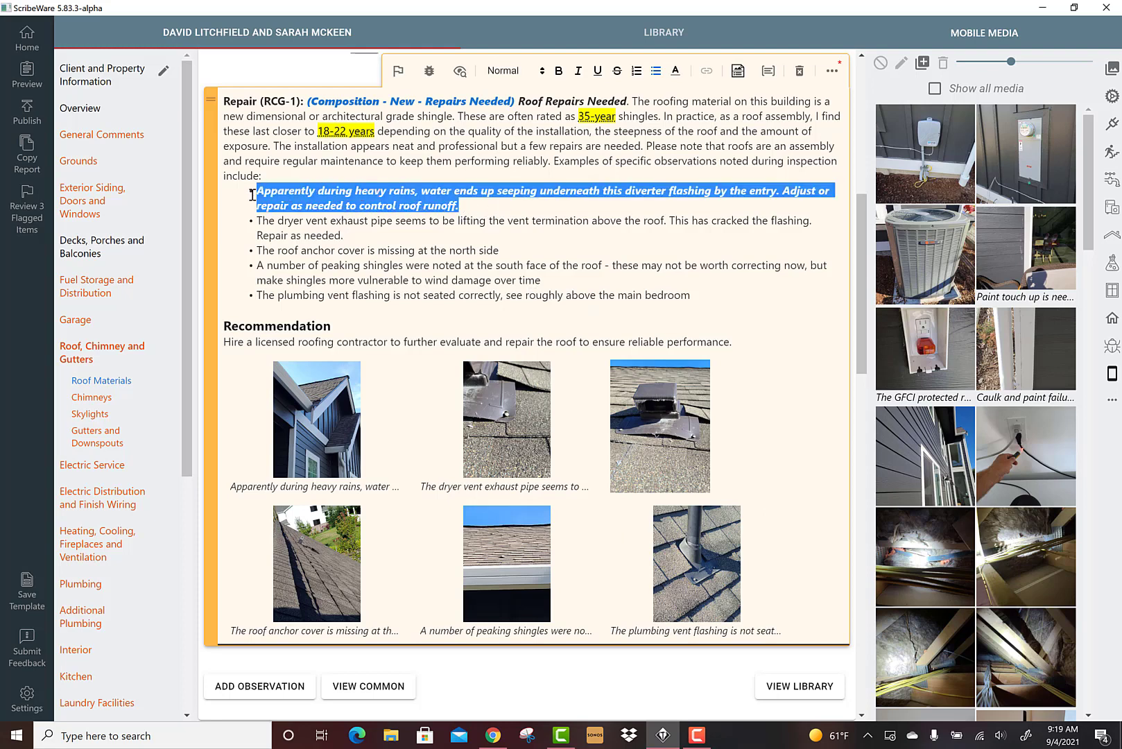
left_click(432, 251)
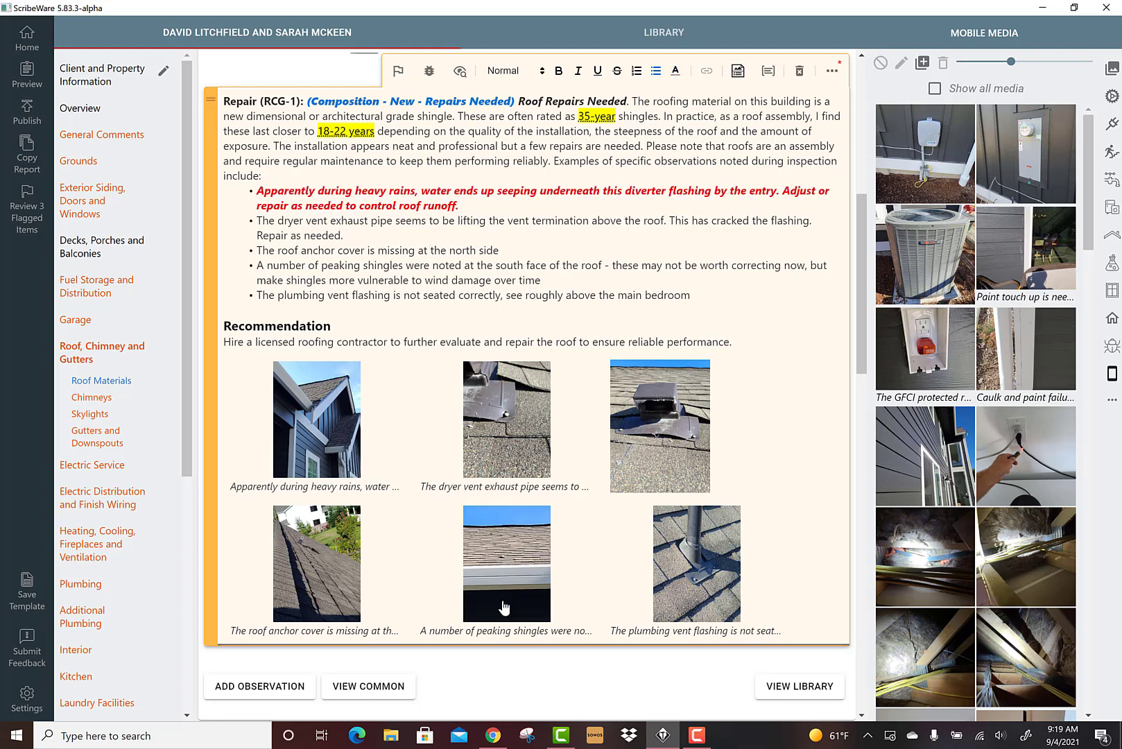
left_click(500, 562)
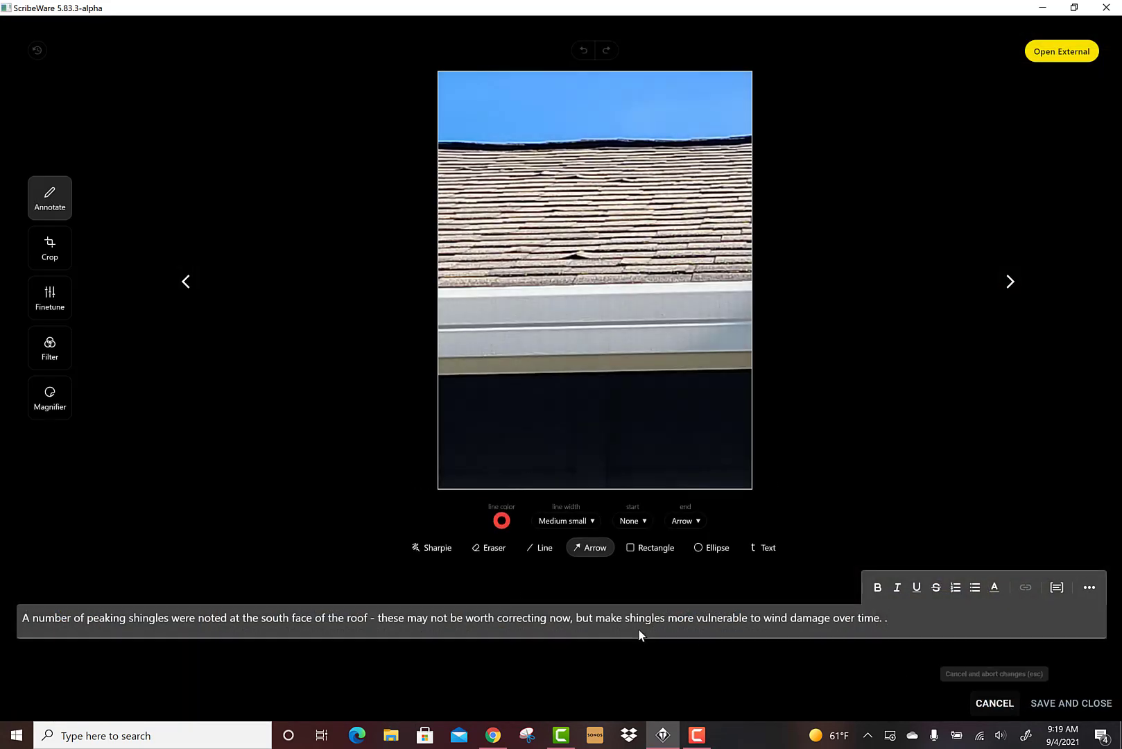
left_click(987, 705)
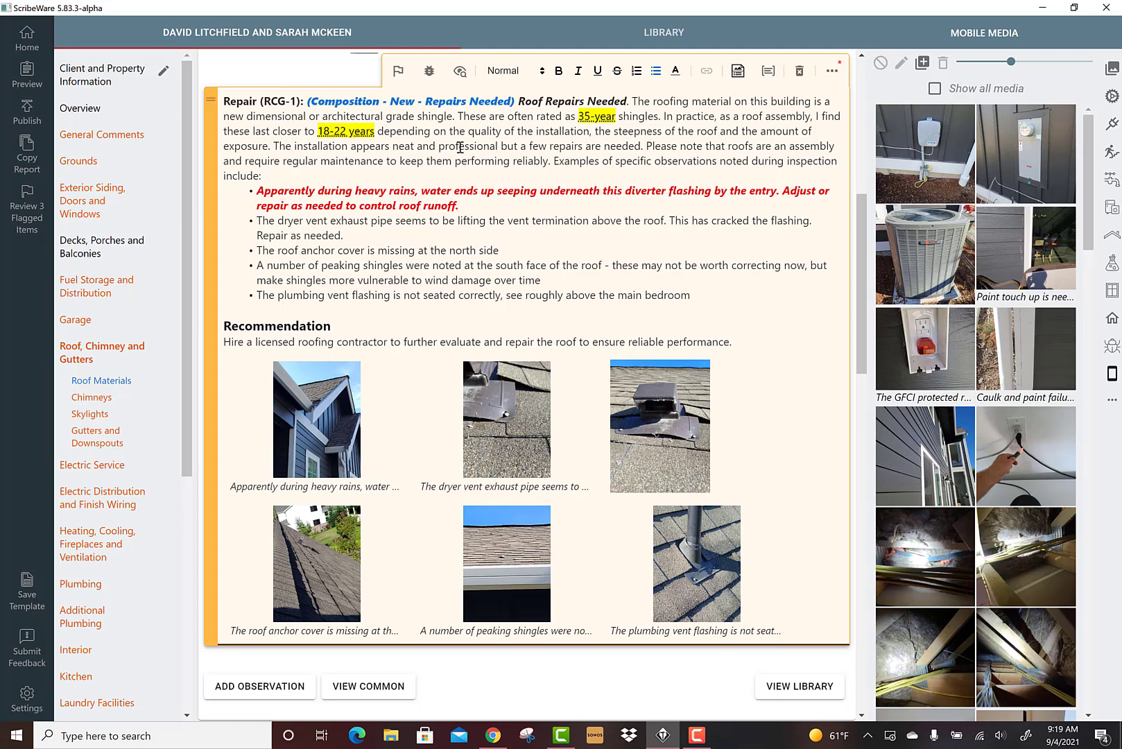
Review the observation list and recommendation text in the repair comment
scroll(600, 339, "up", 1)
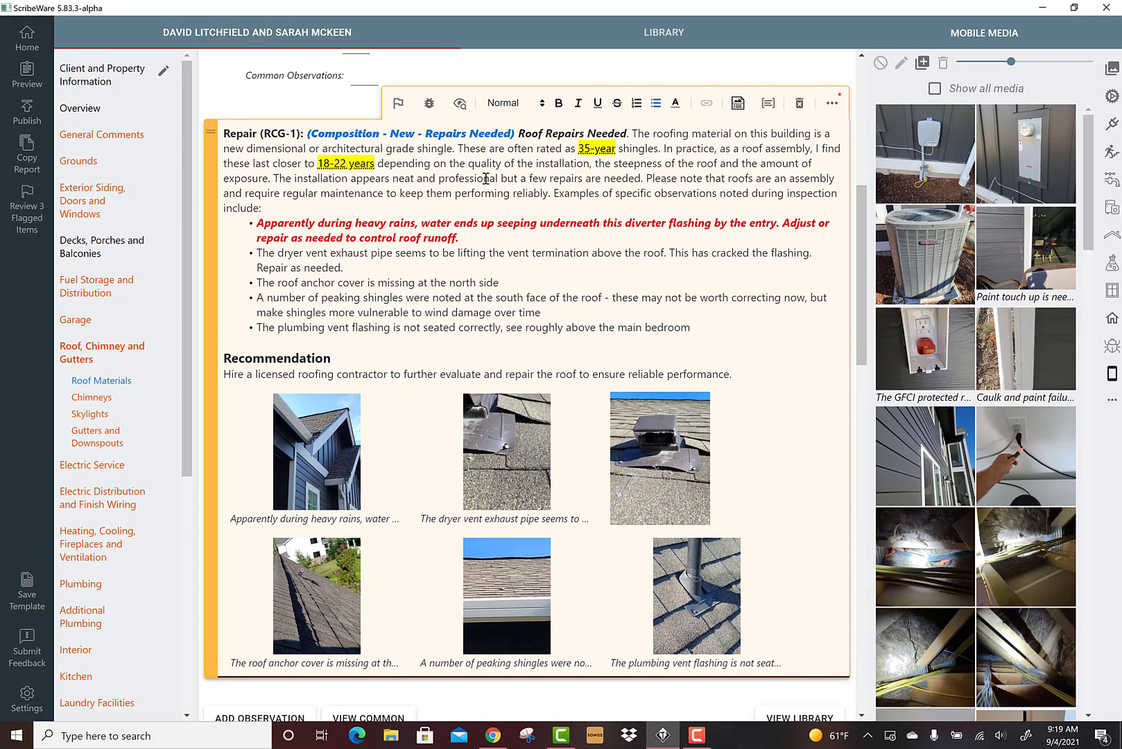
left_click_drag(519, 135, 291, 189)
left_click(292, 189)
left_click_drag(726, 333, 255, 222)
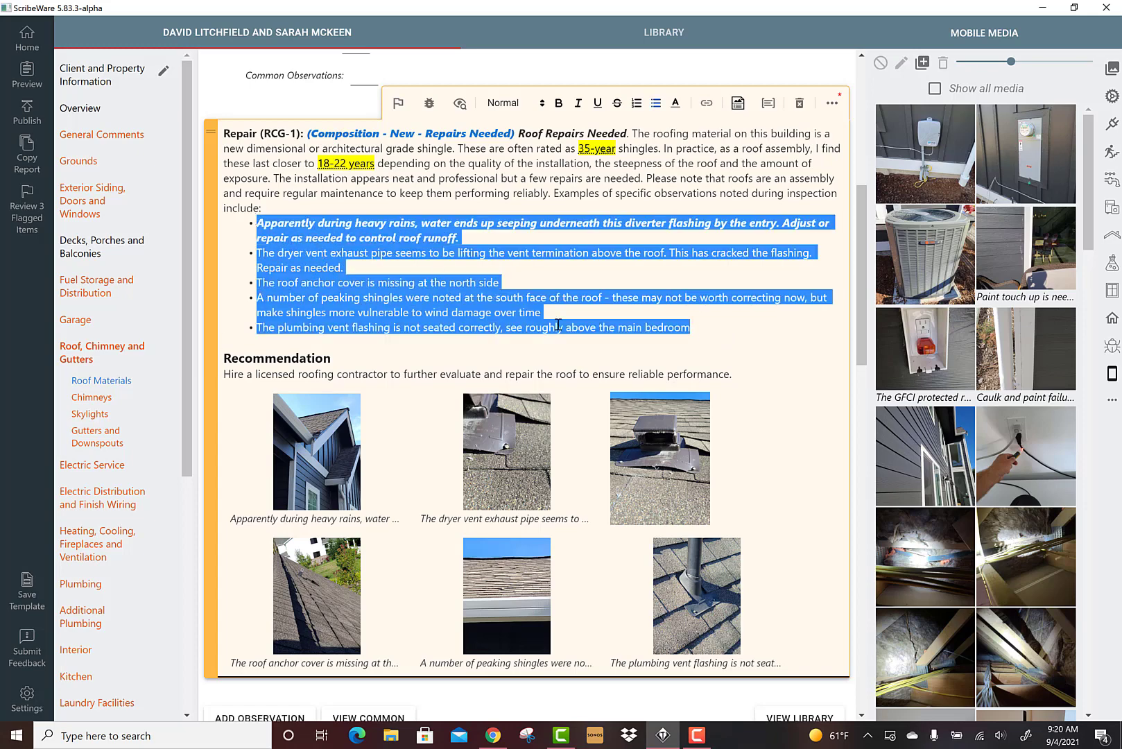
left_click_drag(732, 373, 221, 365)
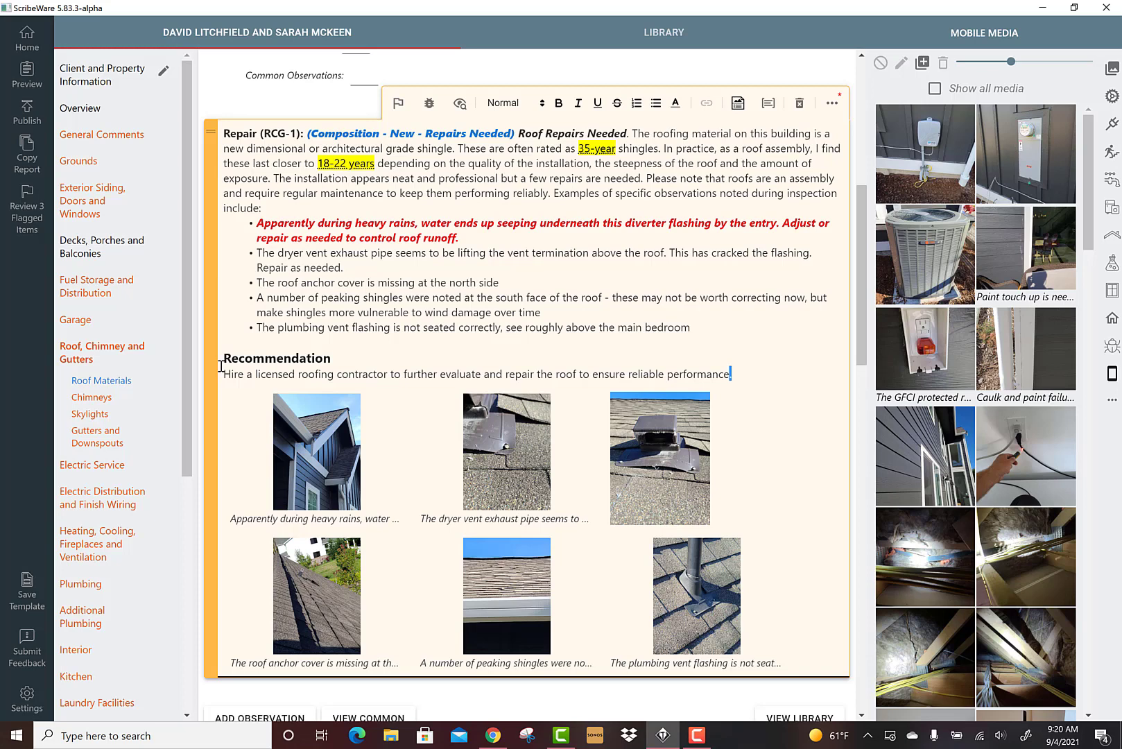
left_click(418, 361)
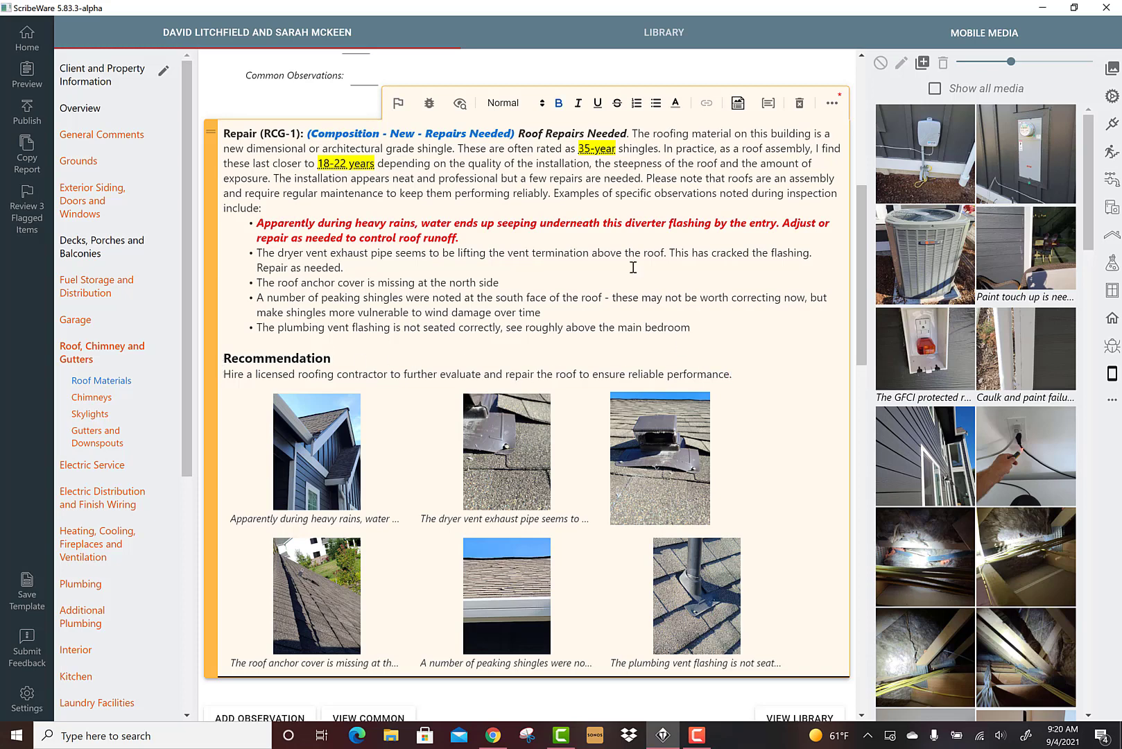